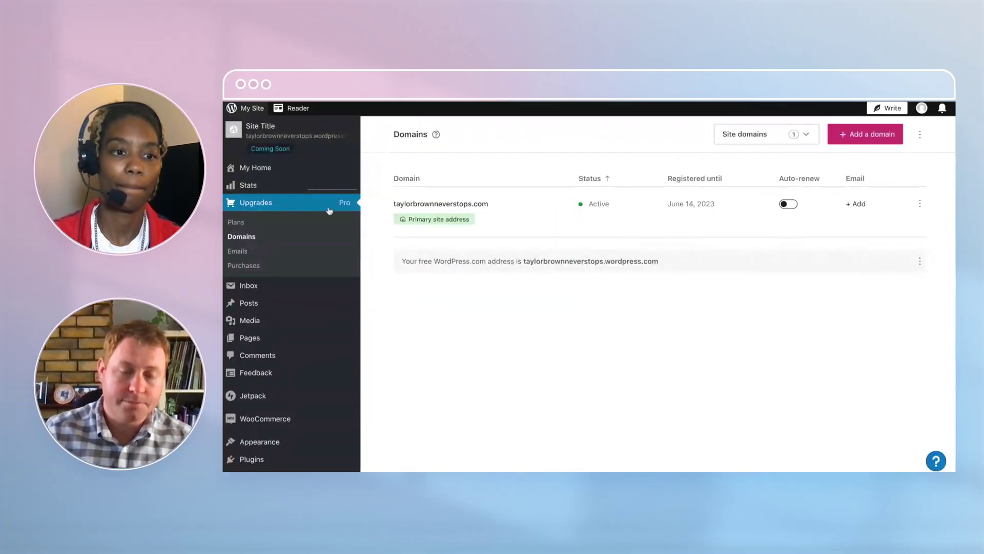
Go to Upgrades > Domains to see the custom domain active as the primary site address.
{"action": "mouse_move", "coordinate": [308, 339]}
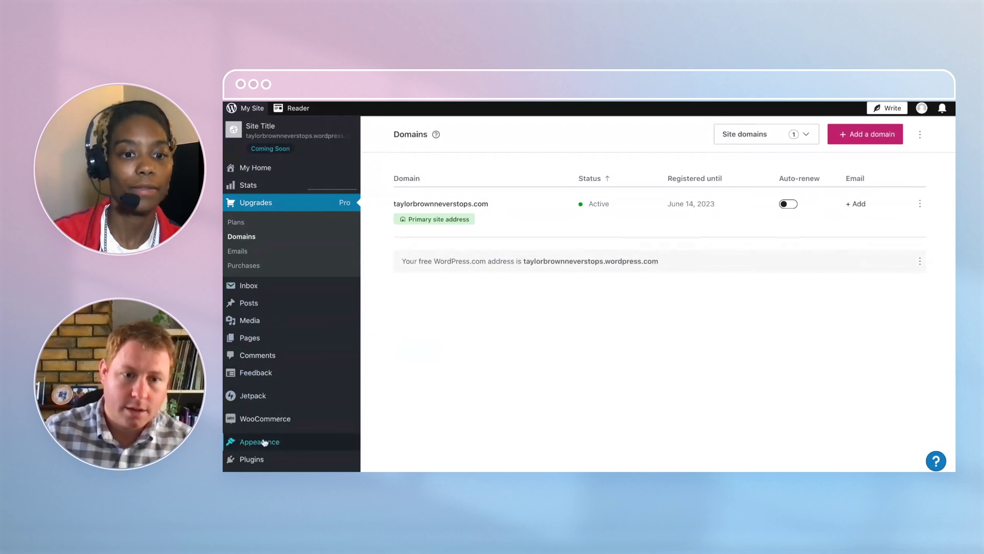
Open Appearance > Themes and browse the Recommended theme grid, with Zoologist shown as current.
{"action": "mouse_move", "coordinate": [264, 442]}
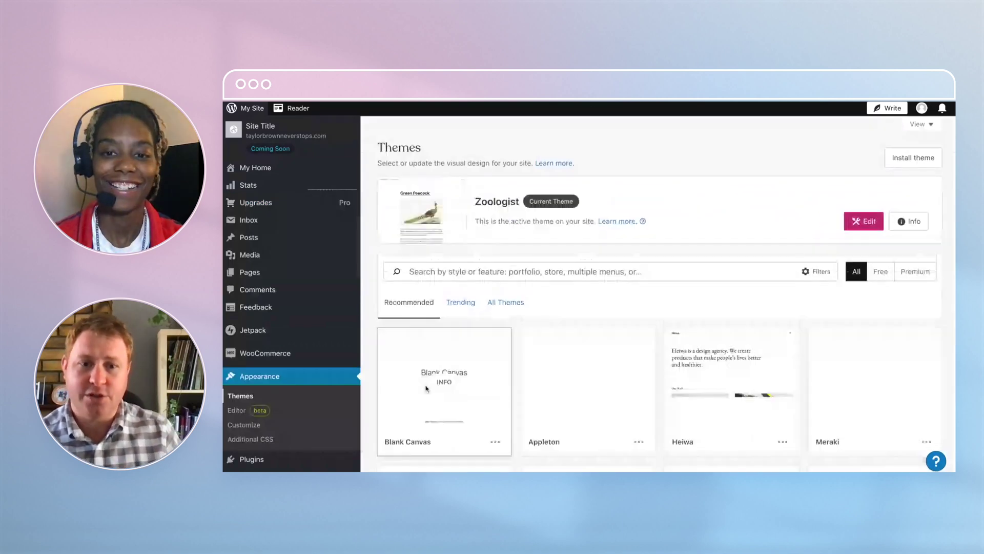
{"action": "scroll", "coordinate": [594, 303], "scroll_direction": "down", "scroll_amount": 1}
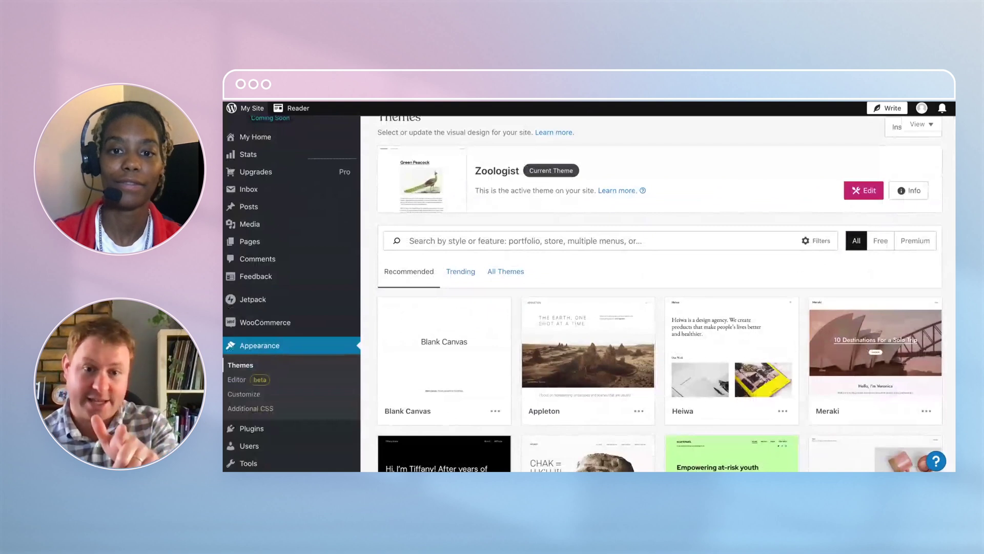
{"action": "scroll", "coordinate": [732, 287], "scroll_direction": "down", "scroll_amount": 2}
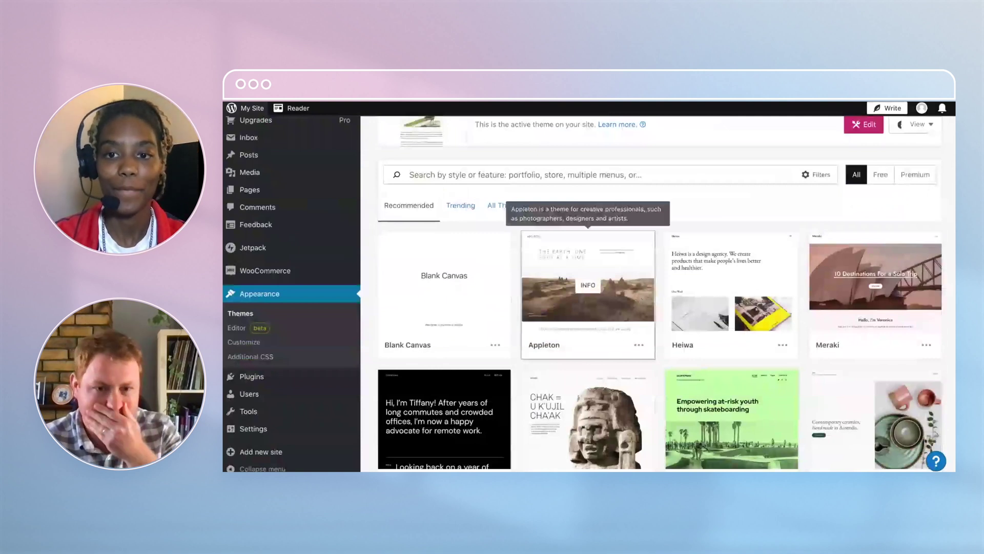
{"action": "scroll", "coordinate": [588, 307], "scroll_direction": "down", "scroll_amount": 2}
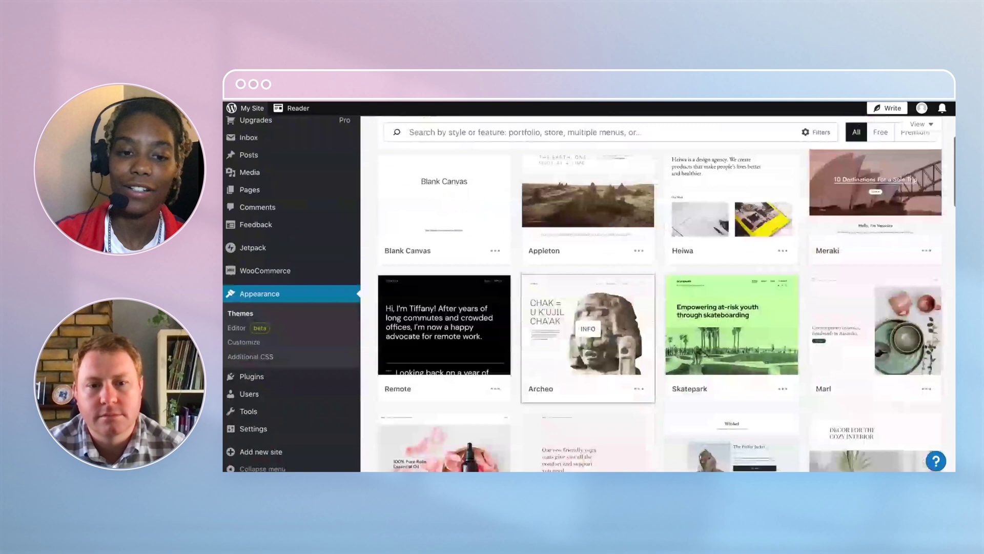
{"action": "scroll", "coordinate": [588, 328], "scroll_direction": "down", "scroll_amount": 5}
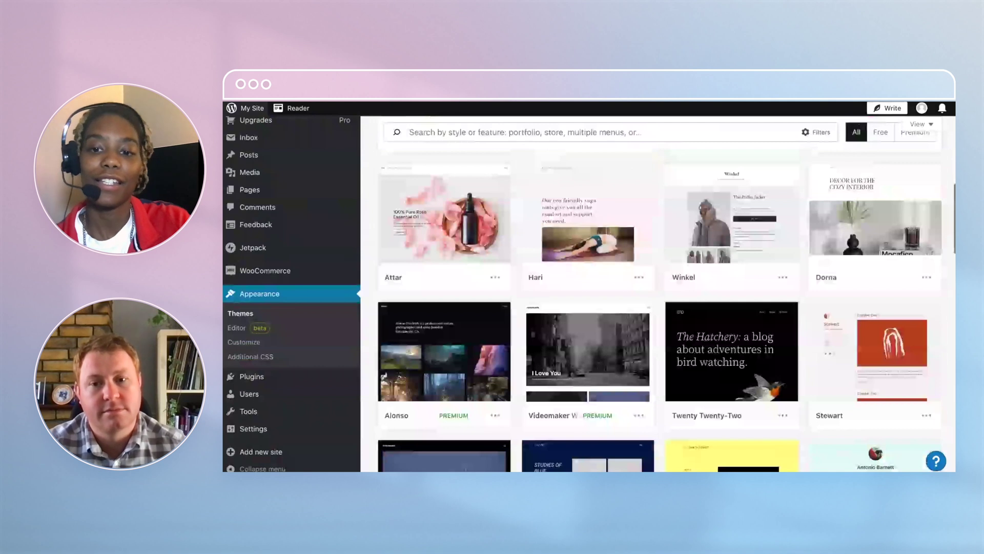
{"action": "scroll", "coordinate": [588, 328], "scroll_direction": "down", "scroll_amount": 4}
{"action": "scroll", "coordinate": [757, 364], "scroll_direction": "down", "scroll_amount": 4}
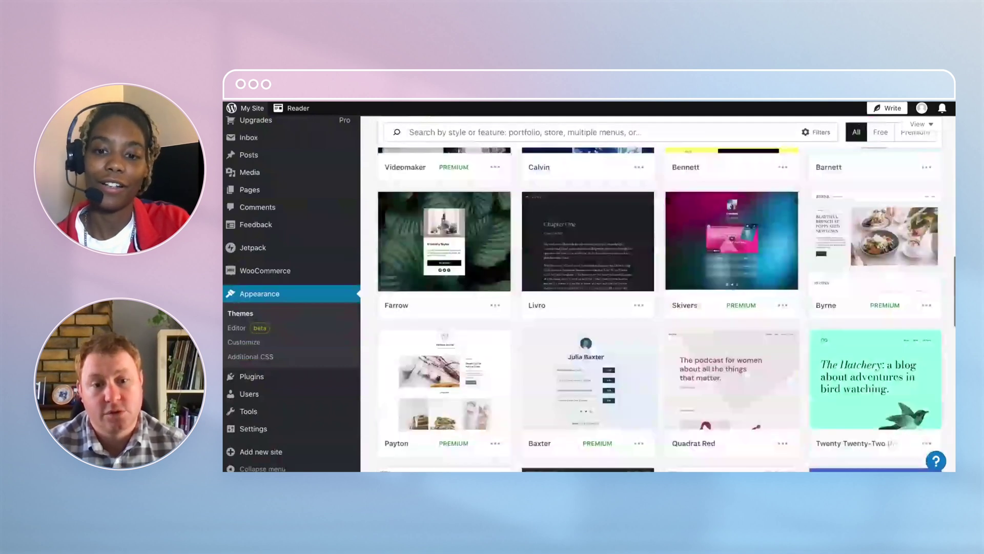
{"action": "scroll", "coordinate": [588, 293], "scroll_direction": "up", "scroll_amount": 5}
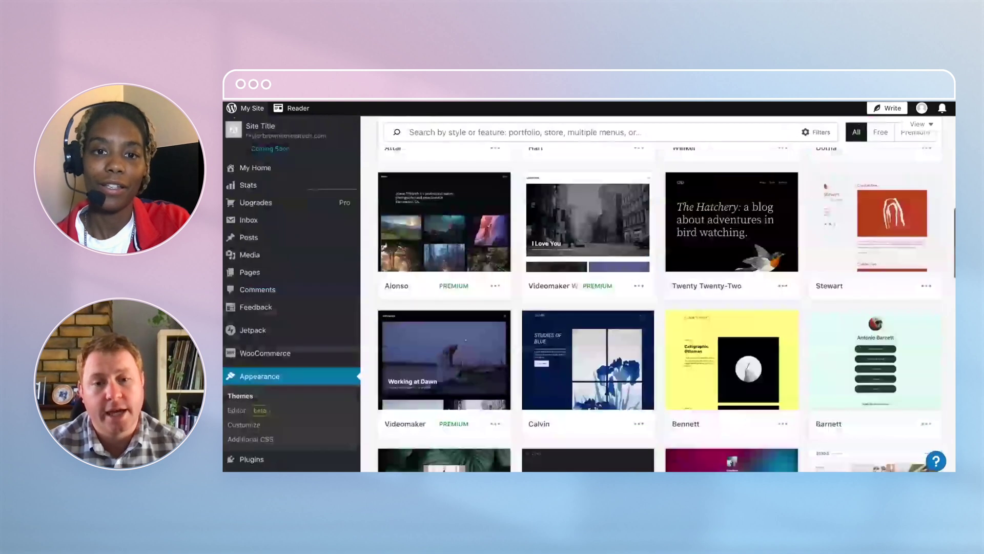
{"action": "scroll", "coordinate": [659, 308], "scroll_direction": "up", "scroll_amount": 5}
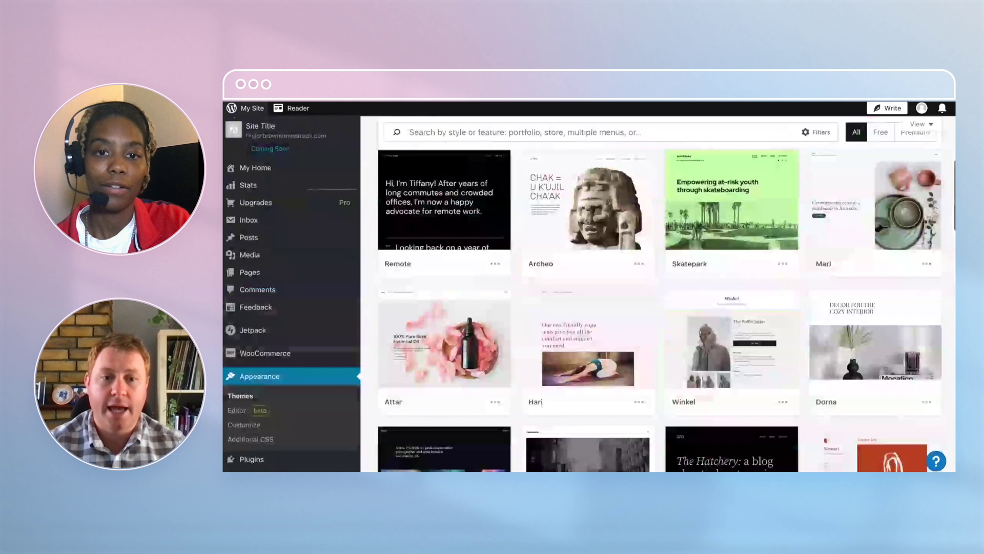
{"action": "scroll", "coordinate": [588, 308], "scroll_direction": "up", "scroll_amount": 5}
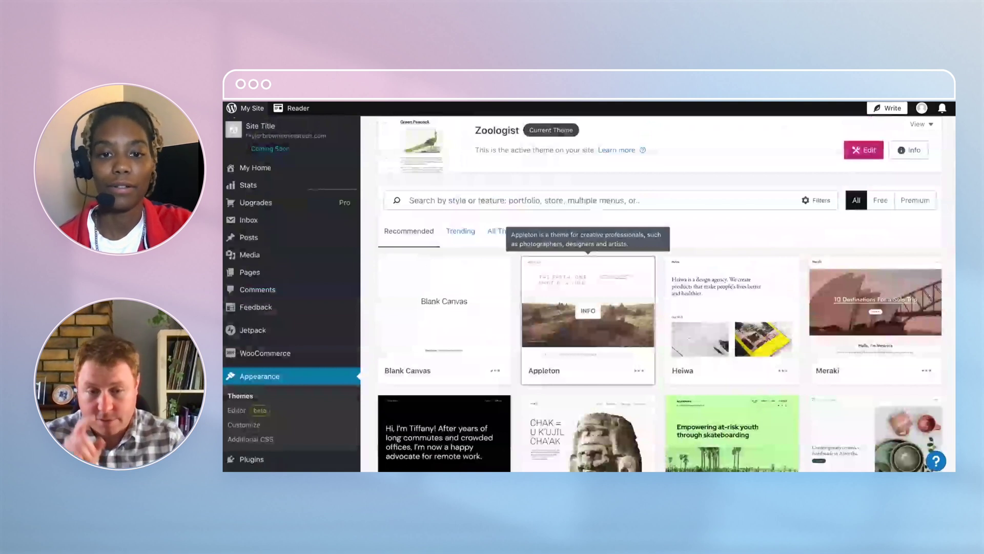
Open the Appleton theme's details page and look over its description and homepage preview.
{"action": "left_click", "coordinate": [587, 310]}
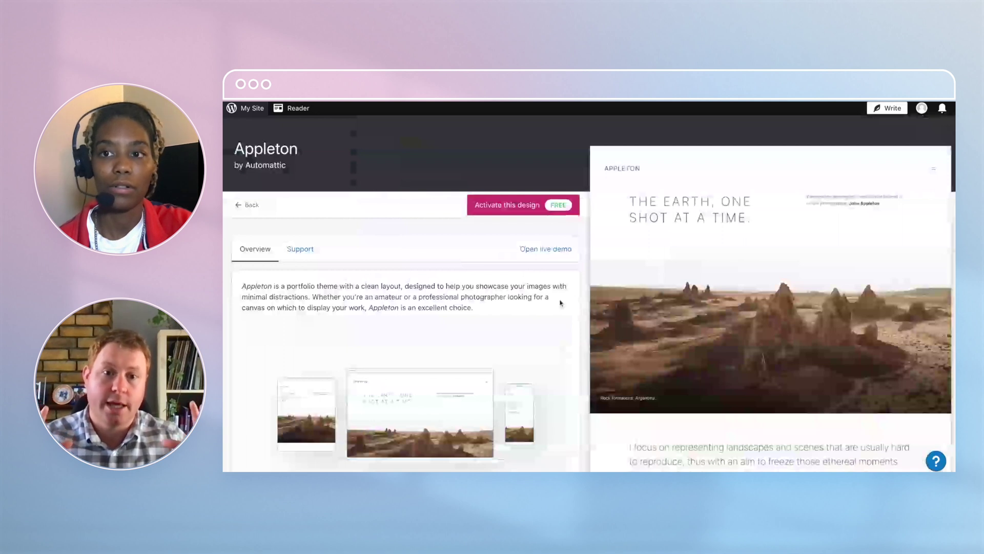
{"action": "scroll", "coordinate": [647, 304], "scroll_direction": "down", "scroll_amount": 2}
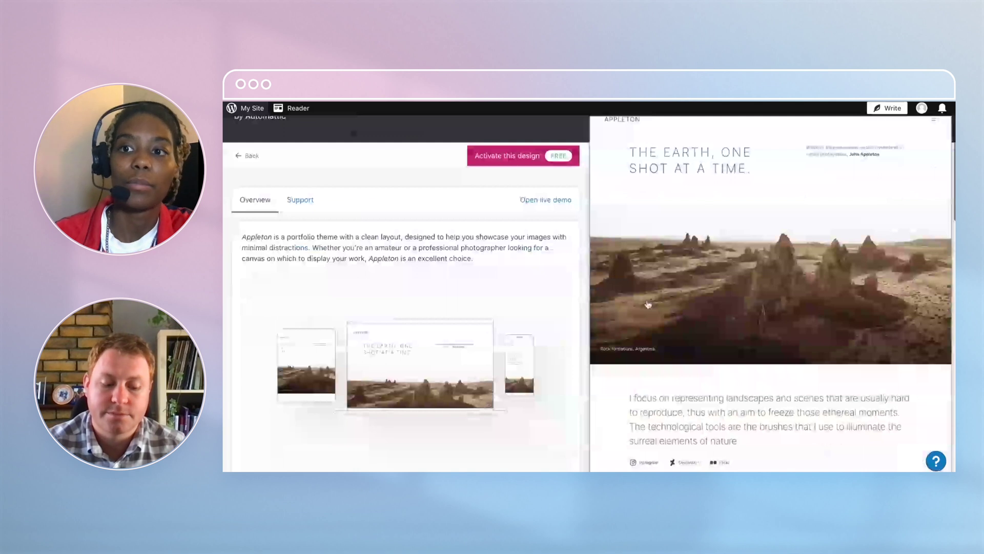
{"action": "scroll", "coordinate": [647, 305], "scroll_direction": "up", "scroll_amount": 2}
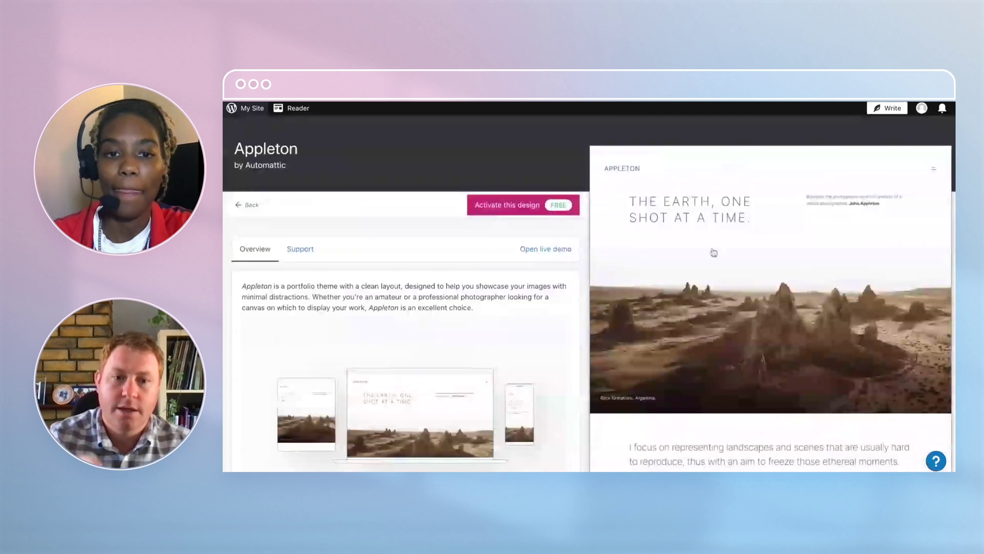
{"action": "scroll", "coordinate": [712, 252], "scroll_direction": "down", "scroll_amount": 1}
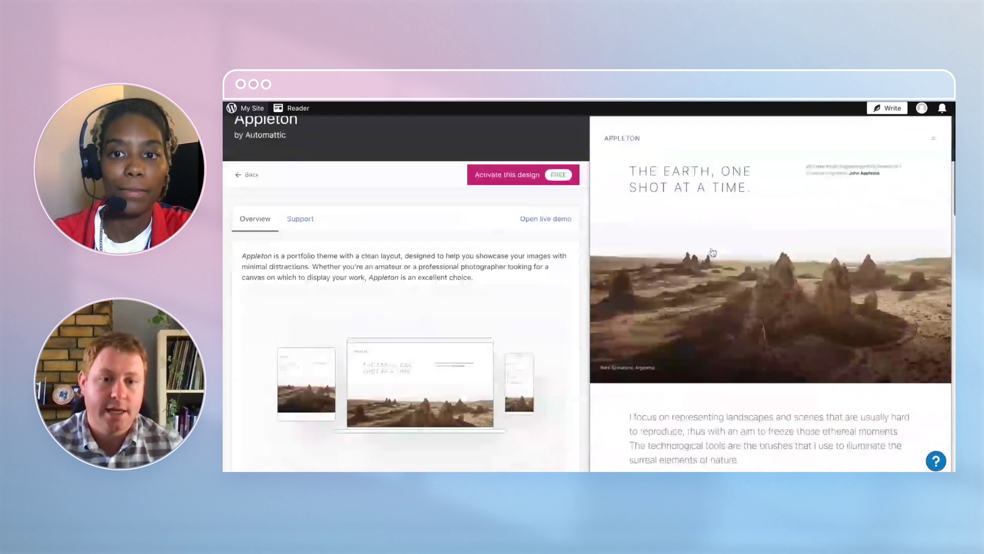
Open Appleton's full-screen Desktop live preview and scroll down from the landscape heading.
{"action": "left_click", "coordinate": [713, 252]}
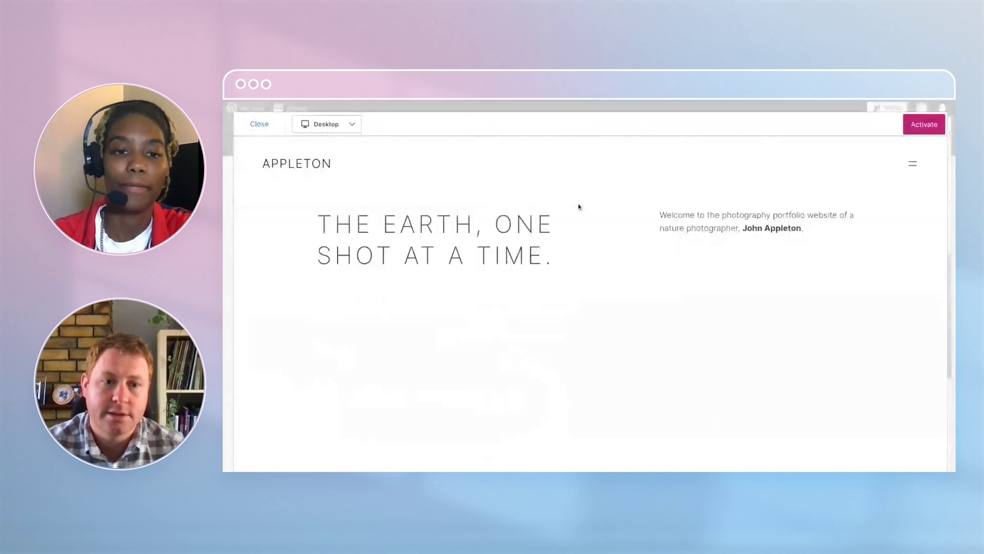
{"action": "scroll", "coordinate": [567, 246], "scroll_direction": "down", "scroll_amount": 1}
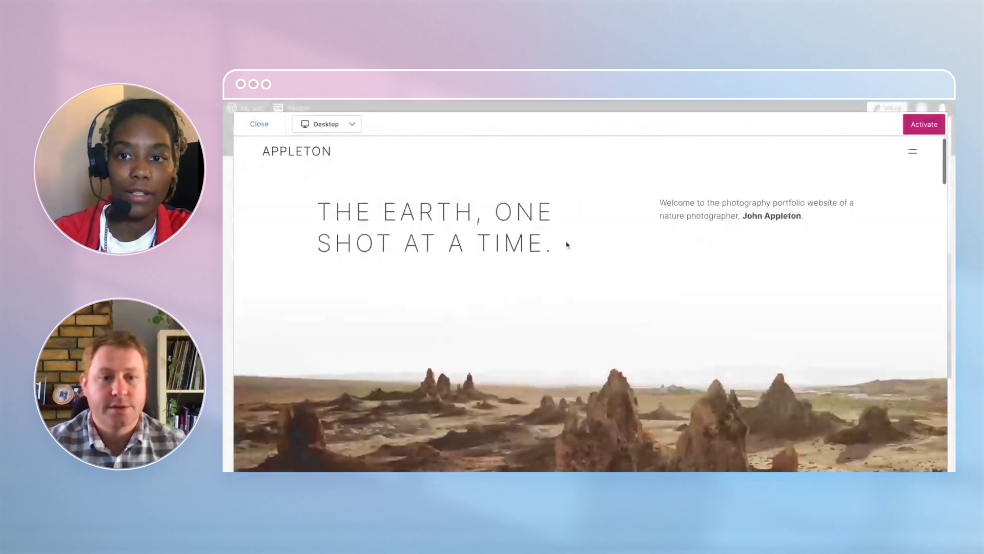
{"action": "scroll", "coordinate": [567, 246], "scroll_direction": "up", "scroll_amount": 1}
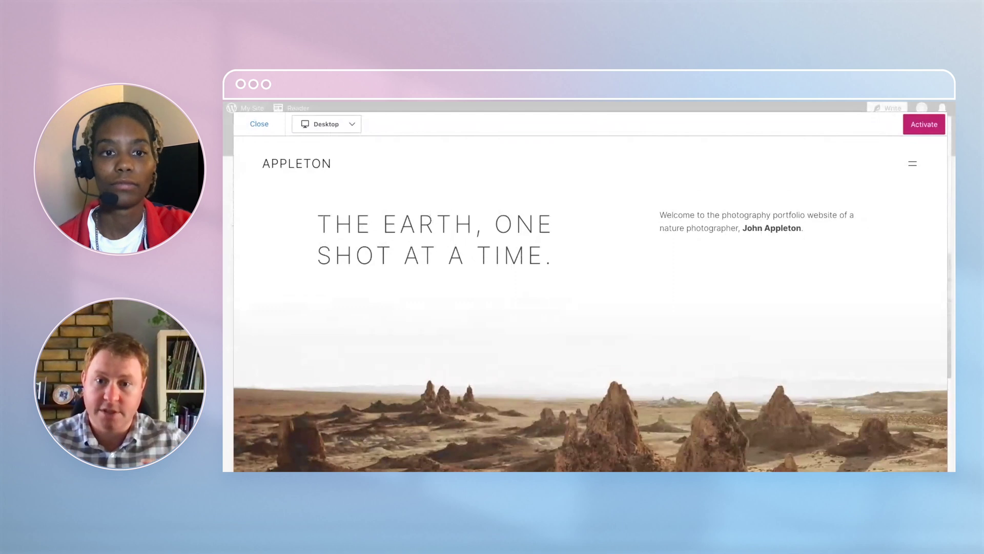
{"action": "scroll", "coordinate": [591, 305], "scroll_direction": "down", "scroll_amount": 1}
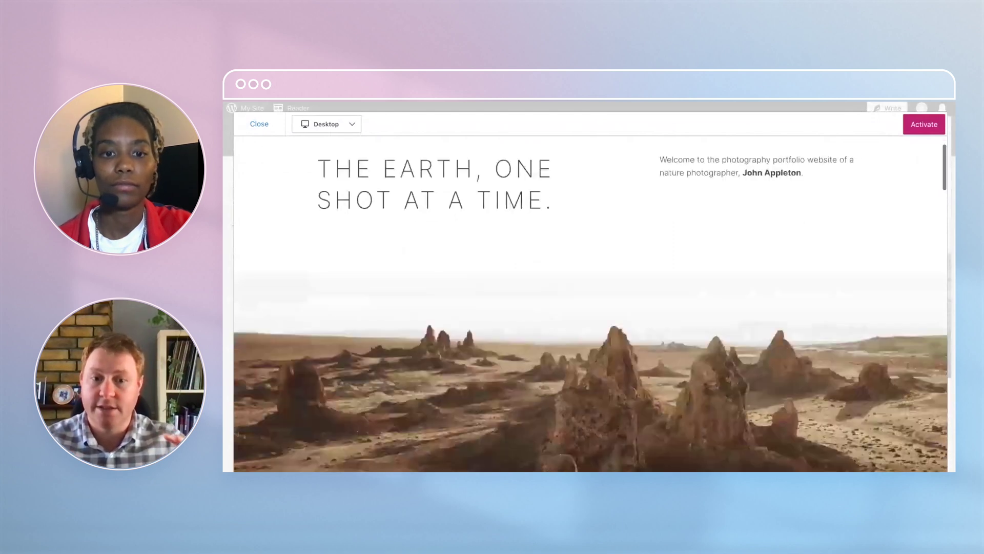
{"action": "scroll", "coordinate": [590, 303], "scroll_direction": "down", "scroll_amount": 3}
{"action": "scroll", "coordinate": [591, 304], "scroll_direction": "down", "scroll_amount": 3}
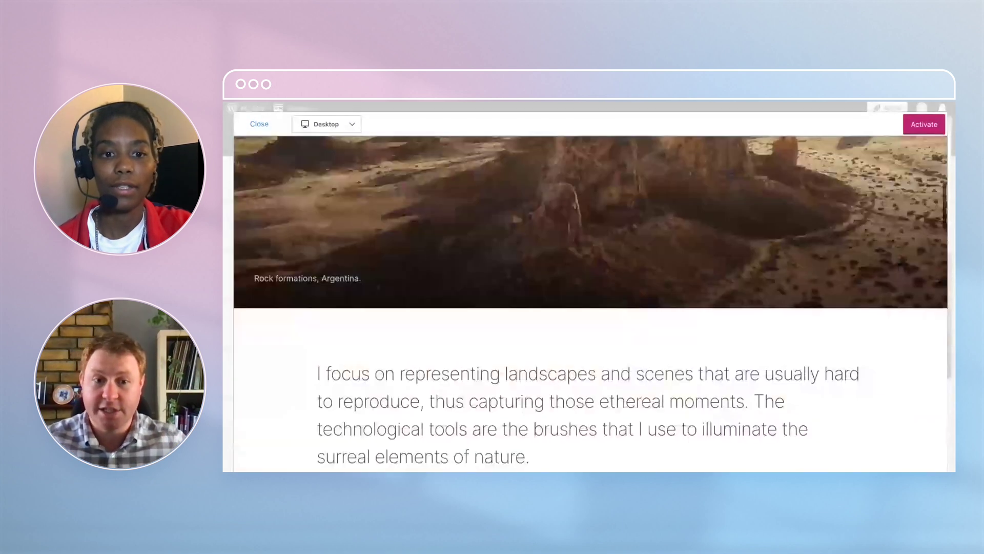
{"action": "scroll", "coordinate": [590, 304], "scroll_direction": "down", "scroll_amount": 4}
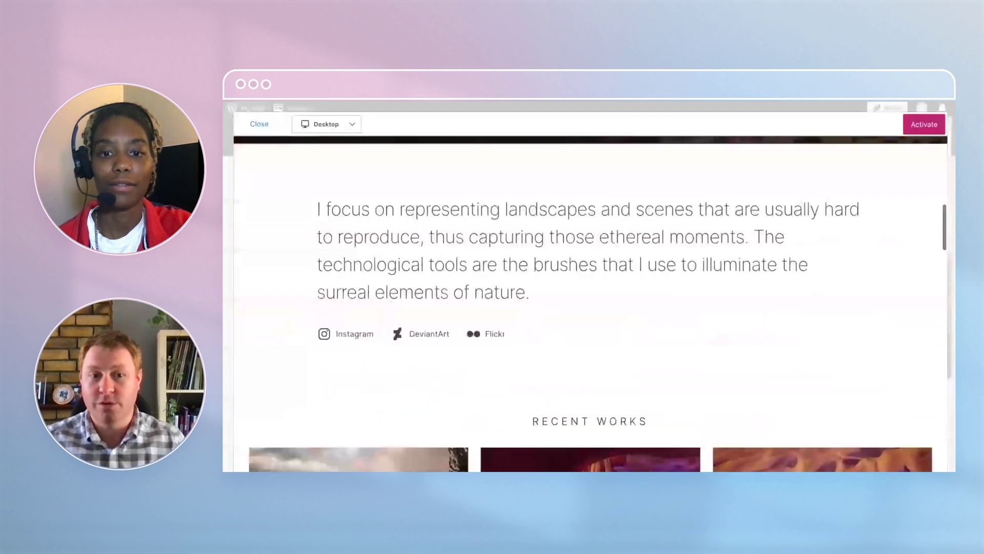
{"action": "scroll", "coordinate": [591, 303], "scroll_direction": "down", "scroll_amount": 3}
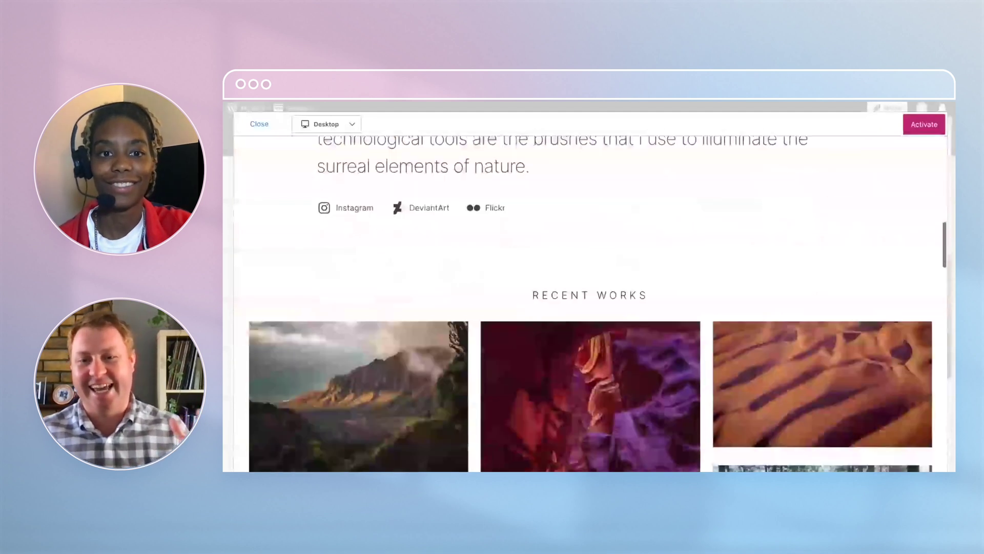
{"action": "scroll", "coordinate": [591, 303], "scroll_direction": "up", "scroll_amount": 1}
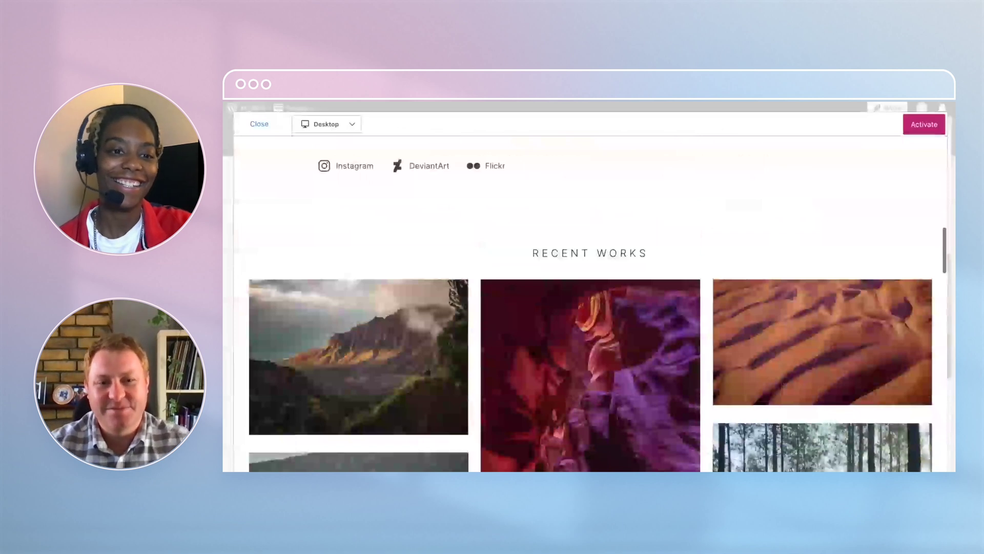
{"action": "scroll", "coordinate": [591, 304], "scroll_direction": "up", "scroll_amount": 3}
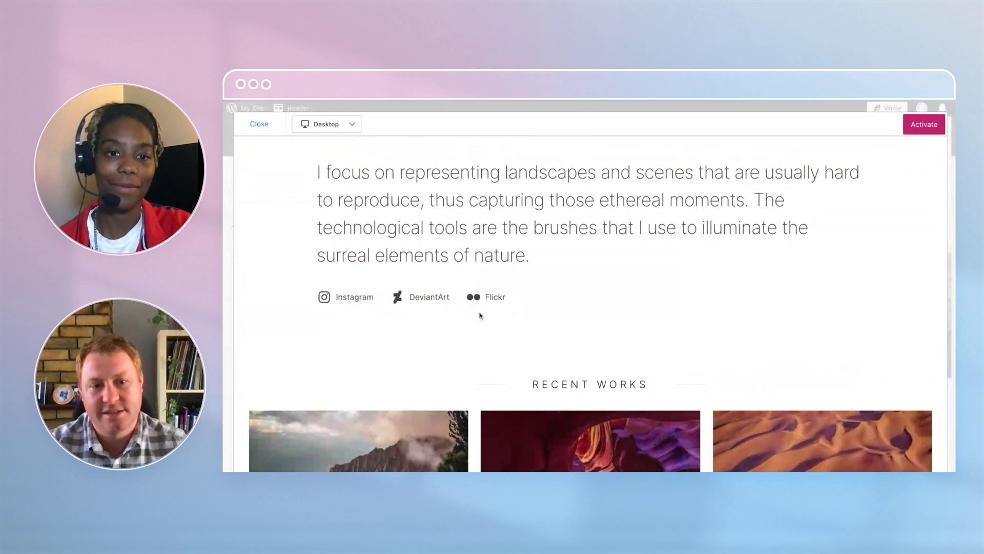
Scroll further down through the Recent Works and Past Works galleries.
{"action": "scroll", "coordinate": [481, 315], "scroll_direction": "down", "scroll_amount": 2}
{"action": "scroll", "coordinate": [481, 315], "scroll_direction": "down", "scroll_amount": 10}
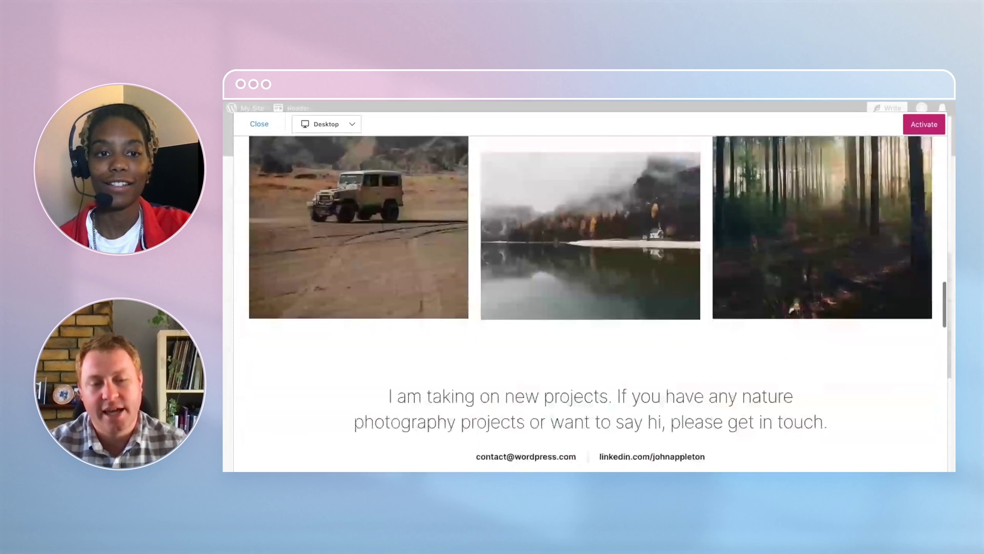
{"action": "scroll", "coordinate": [591, 303], "scroll_direction": "down", "scroll_amount": 5}
{"action": "scroll", "coordinate": [591, 303], "scroll_direction": "down", "scroll_amount": 3}
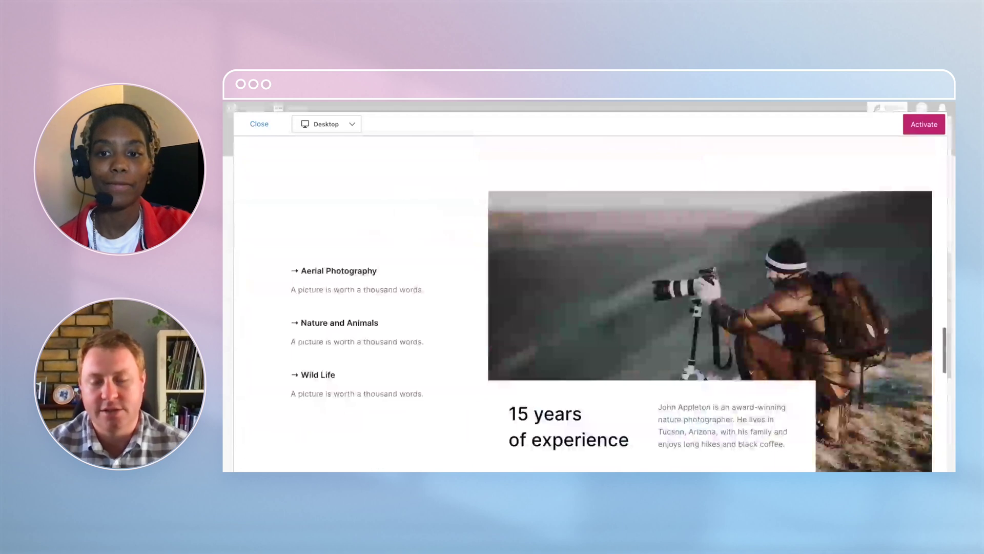
{"action": "scroll", "coordinate": [590, 304], "scroll_direction": "down", "scroll_amount": 8}
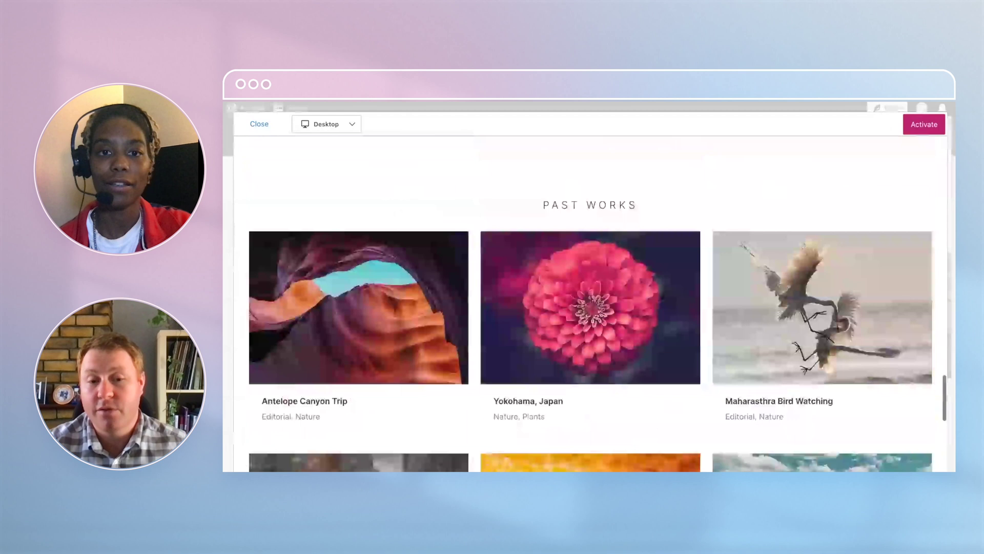
{"action": "scroll", "coordinate": [590, 304], "scroll_direction": "down", "scroll_amount": 10}
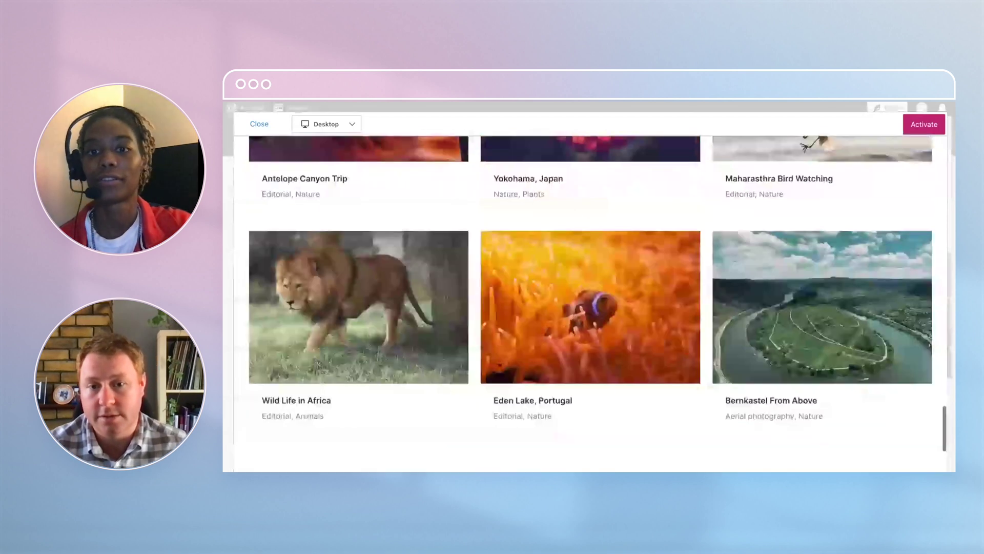
Start activating Appleton with 'Replace my homepage content with the Appleton homepage' selected.
{"action": "left_click", "coordinate": [924, 124]}
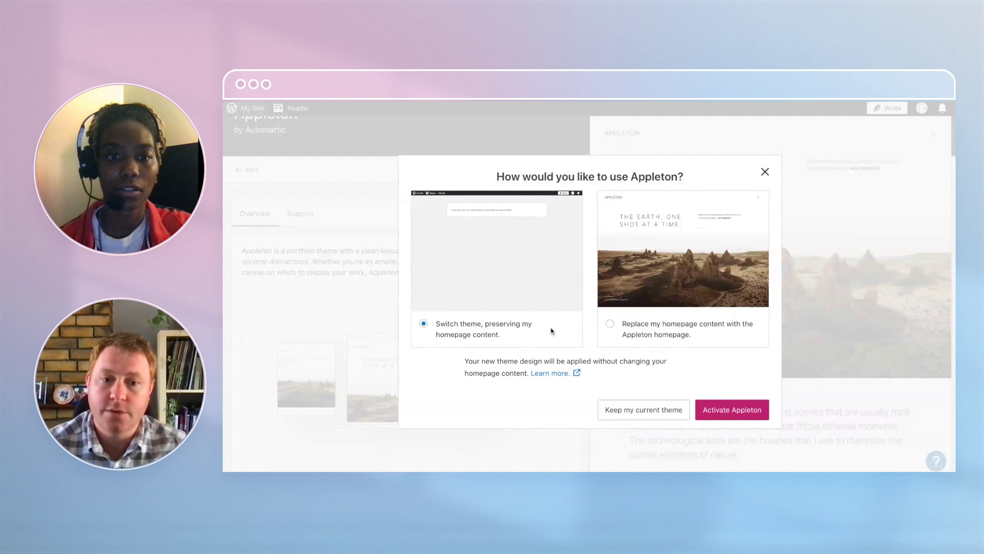
{"action": "left_click", "coordinate": [610, 324]}
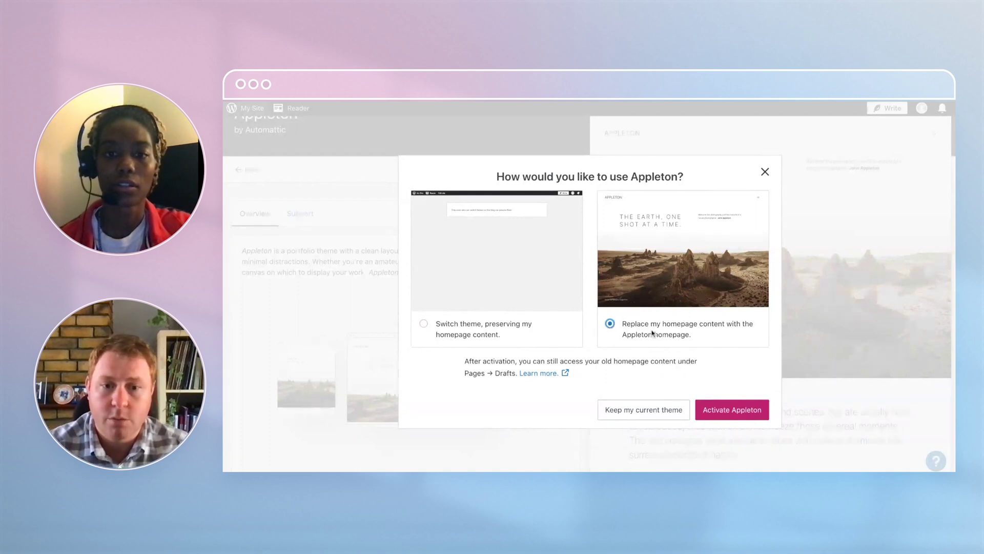